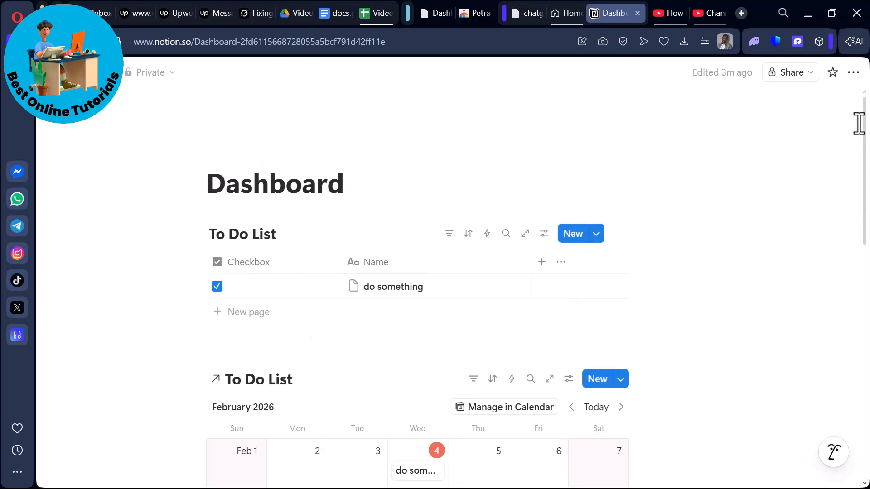
# Create a new private page from the Home page and title it "Dashboard 2"
pyautogui.moveTo(456, 176)
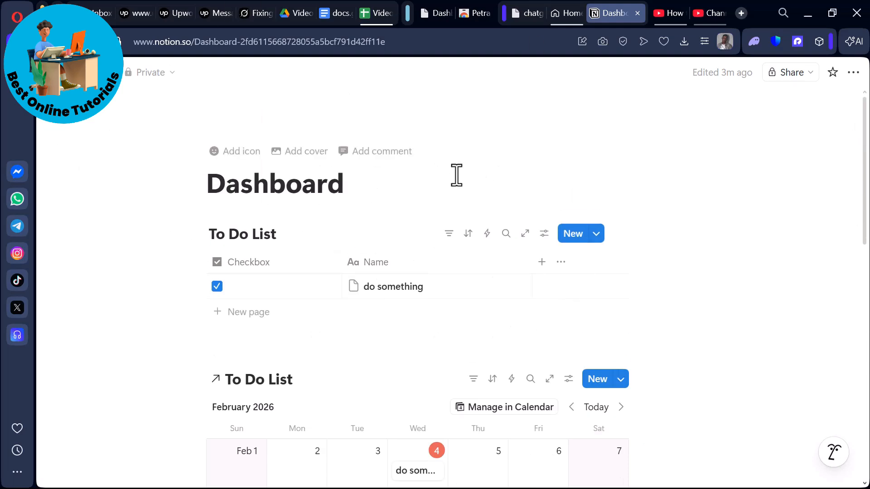
pyautogui.click(569, 13)
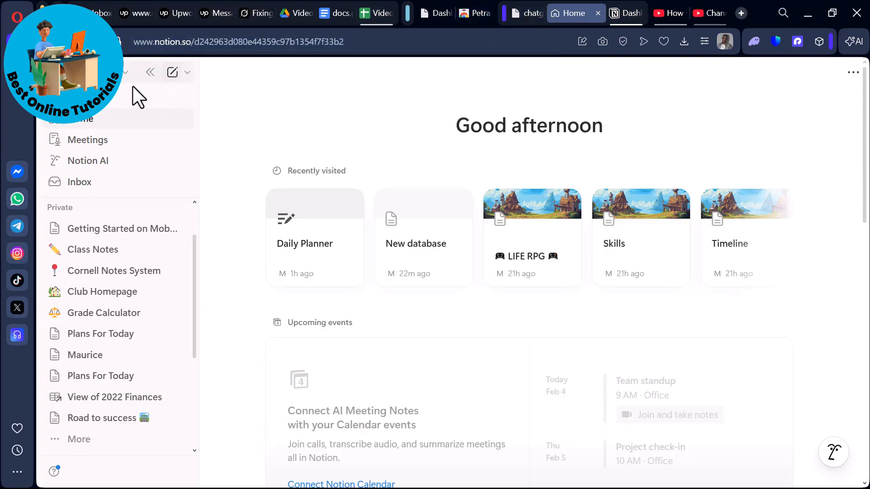
pyautogui.click(172, 73)
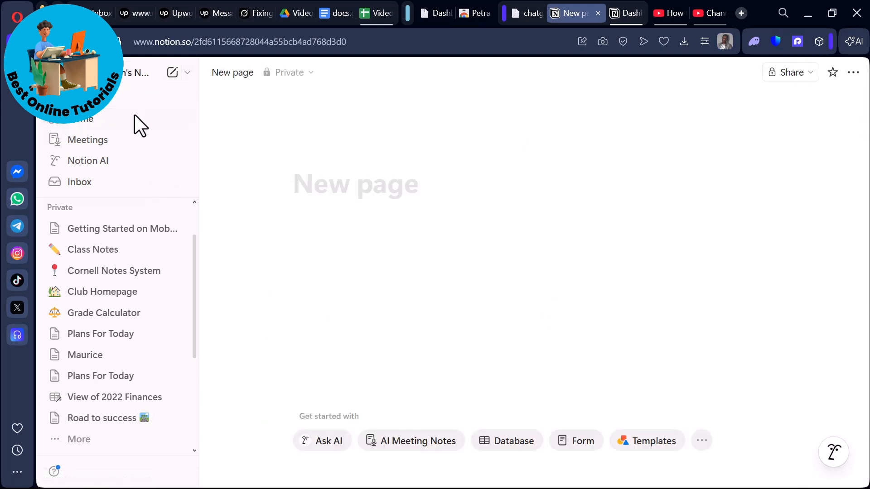
pyautogui.click(151, 73)
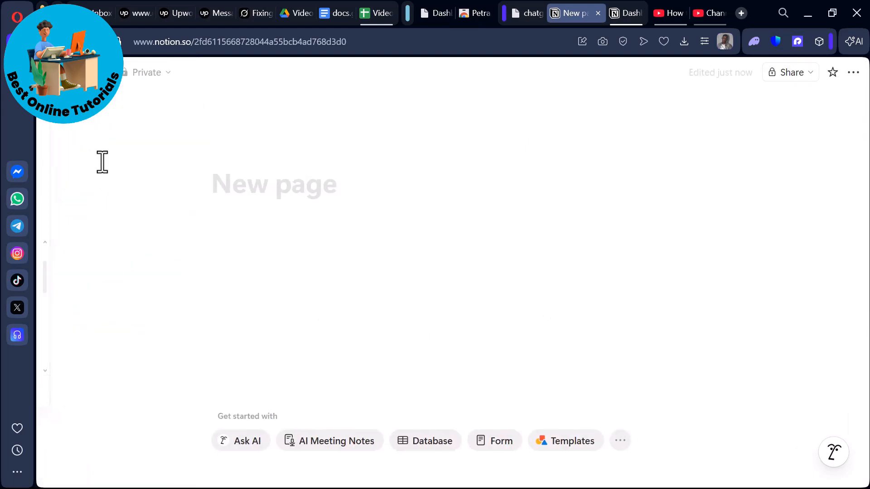
pyautogui.click(285, 187)
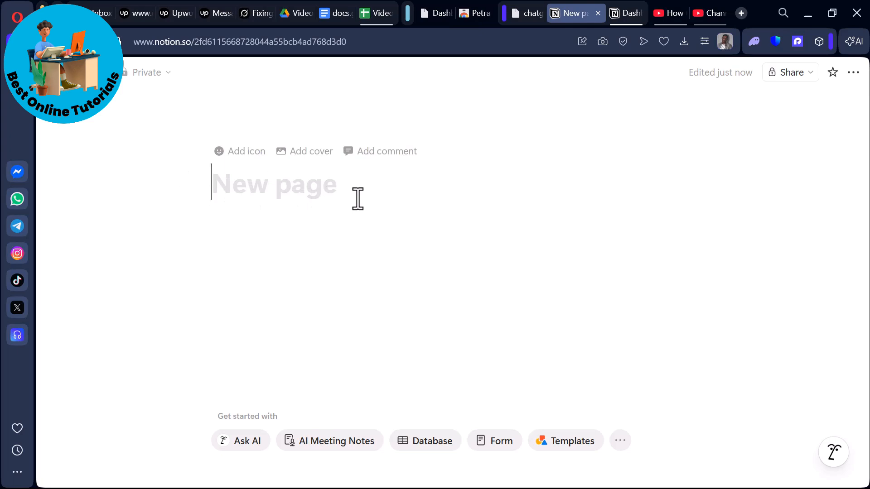
pyautogui.write('Dash')
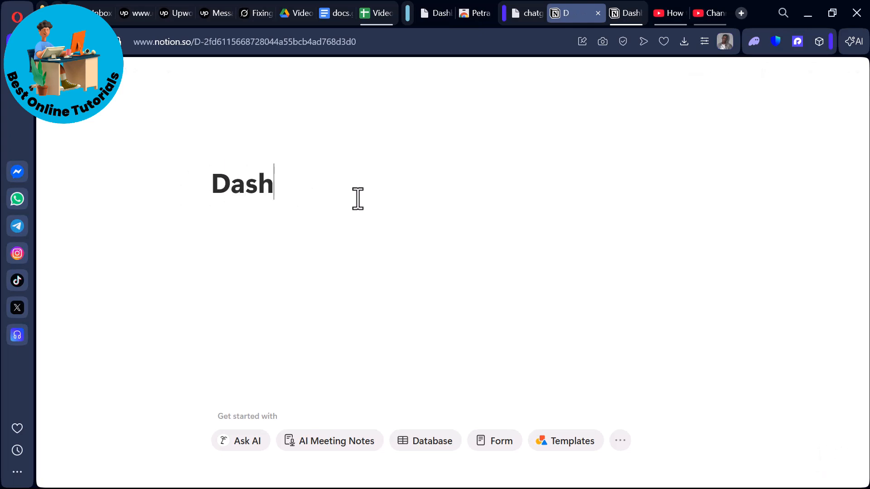
pyautogui.write('board 2')
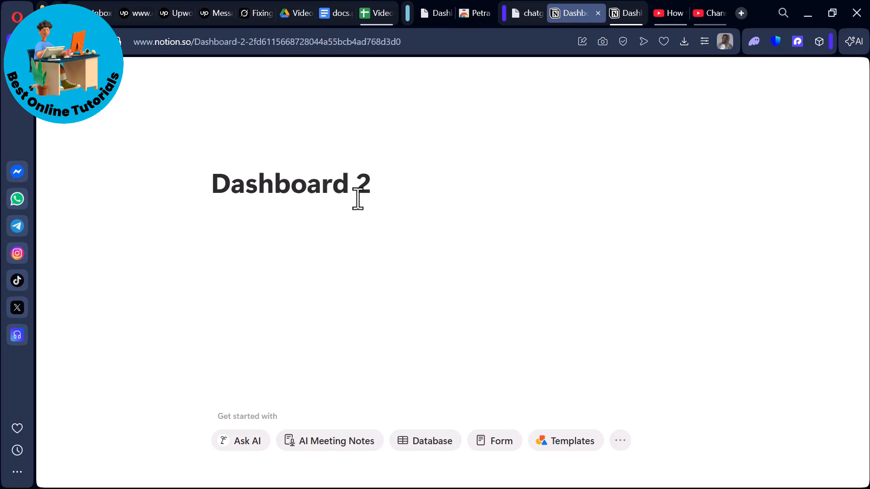
pyautogui.press('Return')
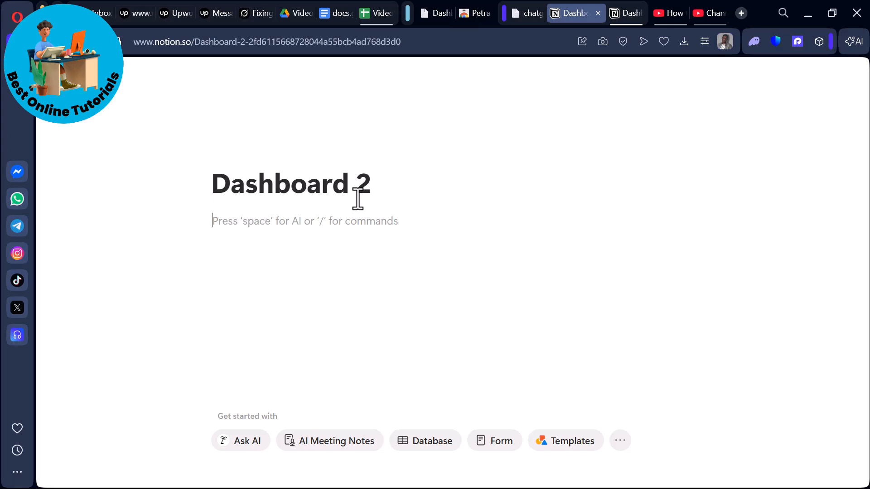
# Insert a table view database under the page title and name it "to do list 2"
pyautogui.write('/')
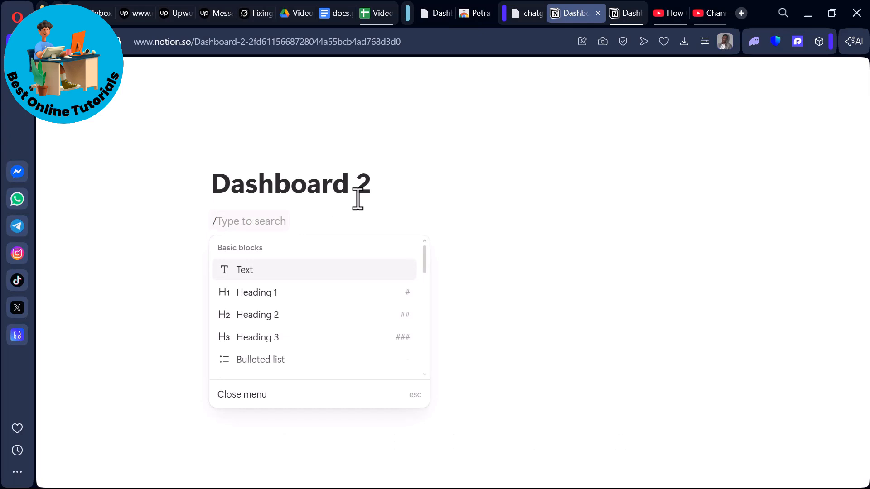
pyautogui.write('data')
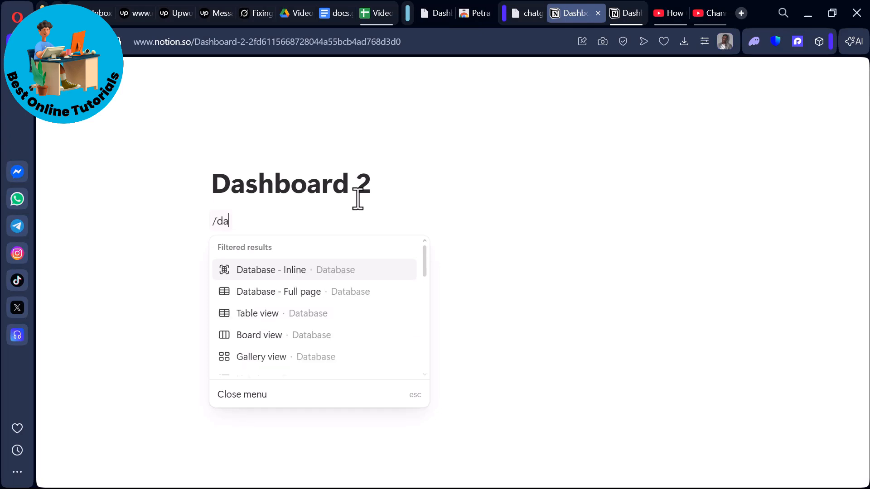
pyautogui.click(248, 319)
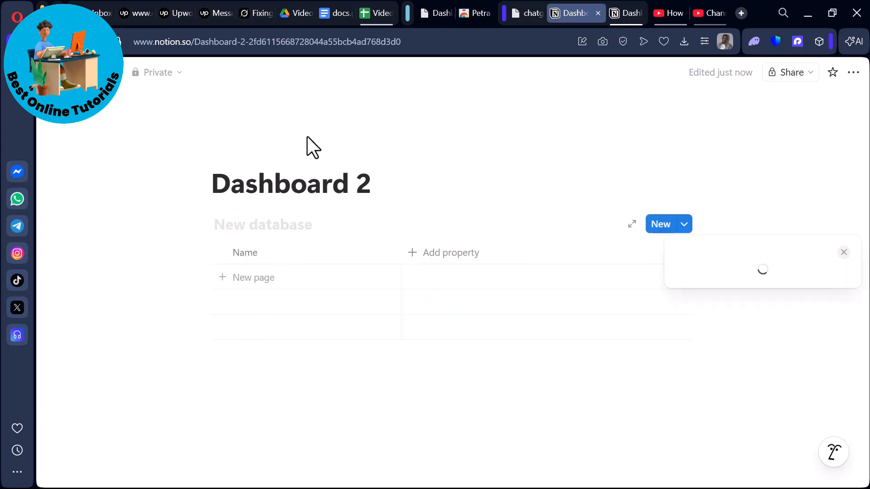
pyautogui.click(257, 223)
pyautogui.write('to do list 2')
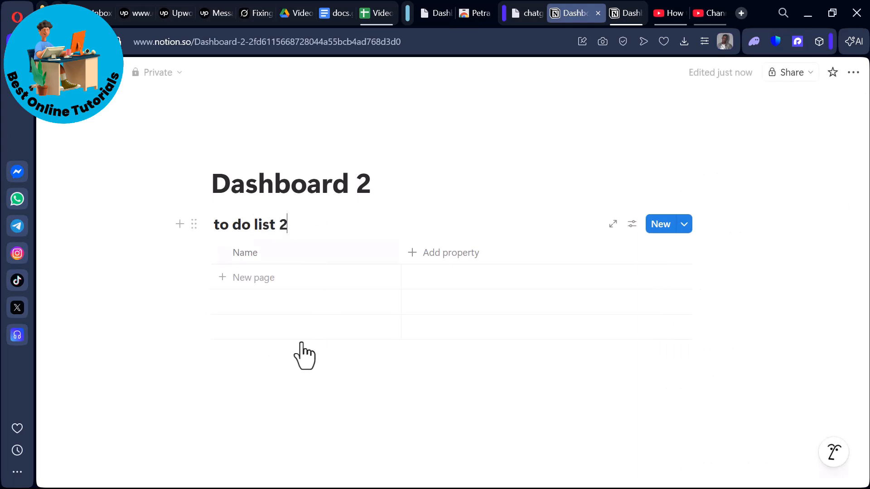
# Insert a second table view database below the to-do list and name it "Projects 2"
pyautogui.click(321, 371)
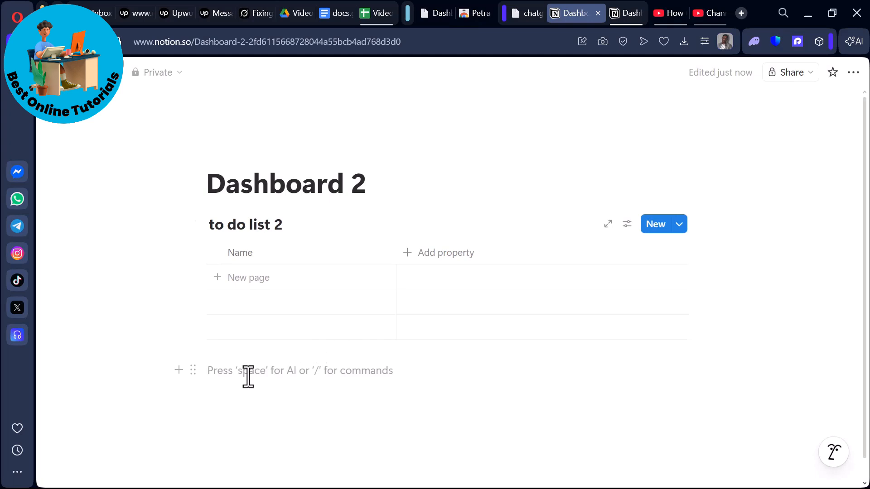
pyautogui.write('/dat')
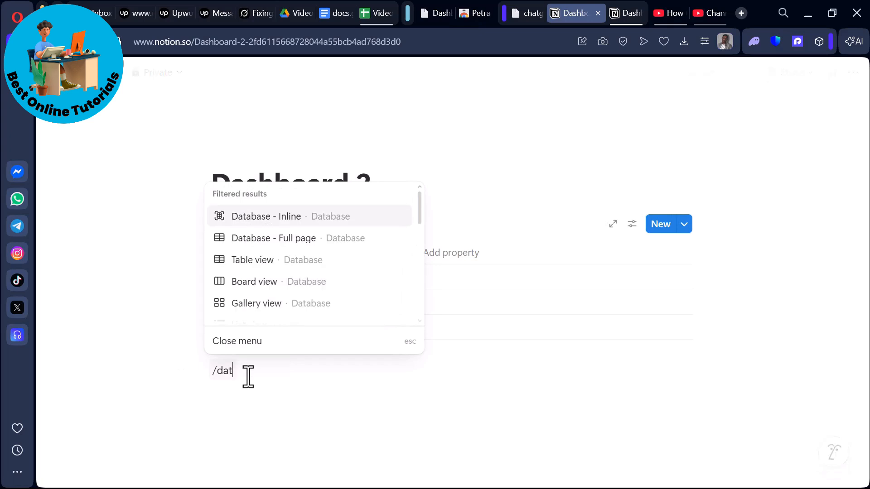
pyautogui.write('abase')
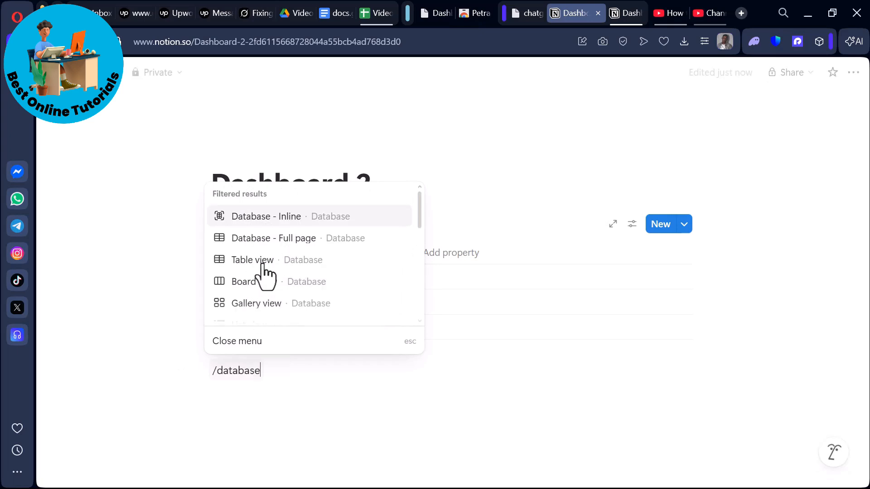
pyautogui.click(265, 262)
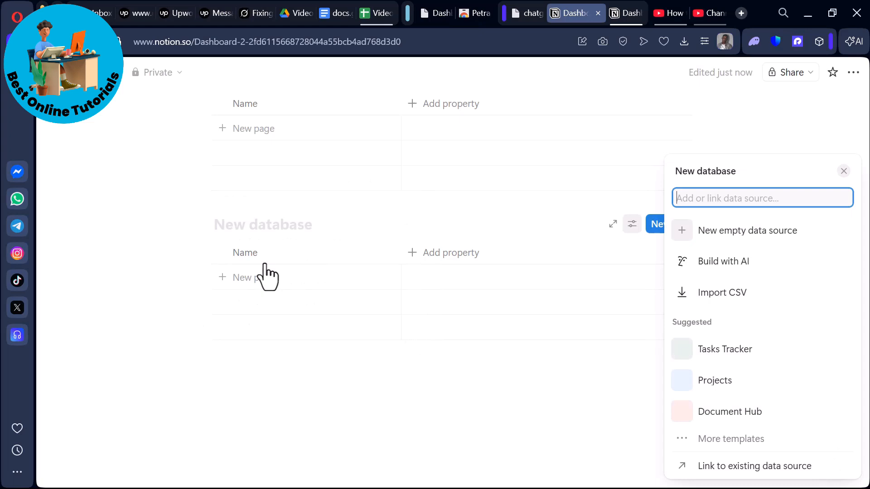
pyautogui.click(251, 227)
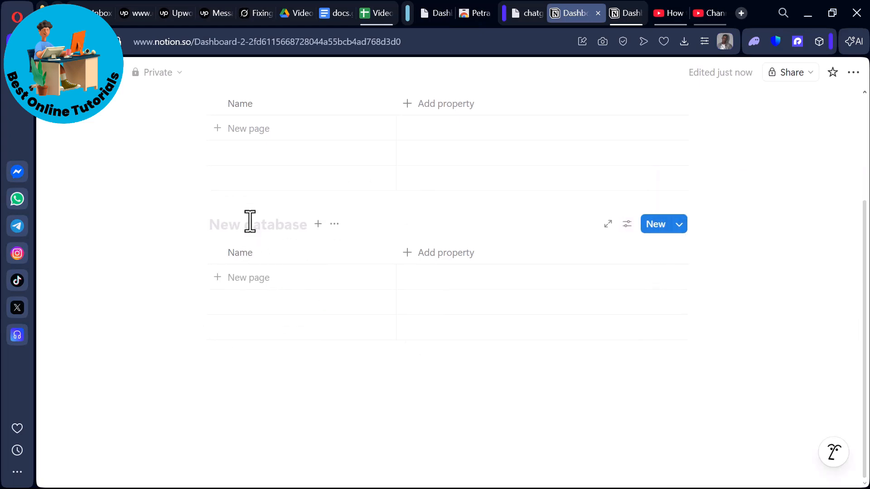
pyautogui.write('Projects 2')
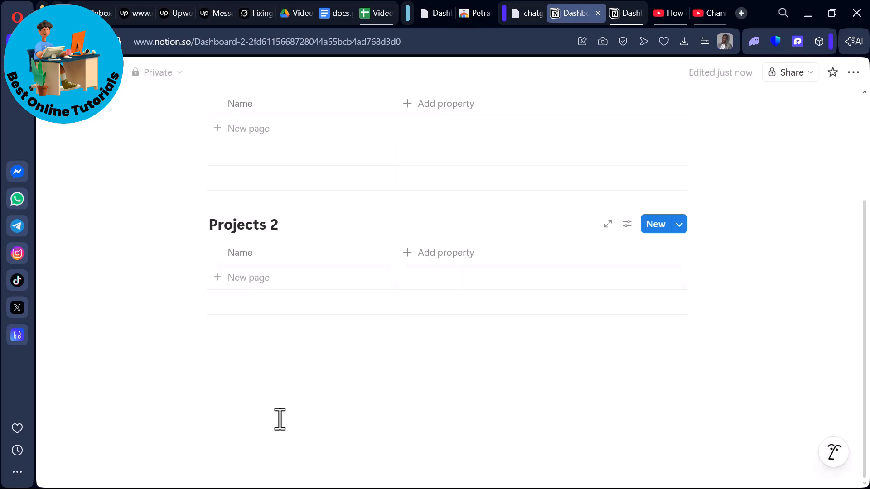
# Insert a calendar view database below the Projects 2 table
pyautogui.click(280, 420)
pyautogui.write('/')
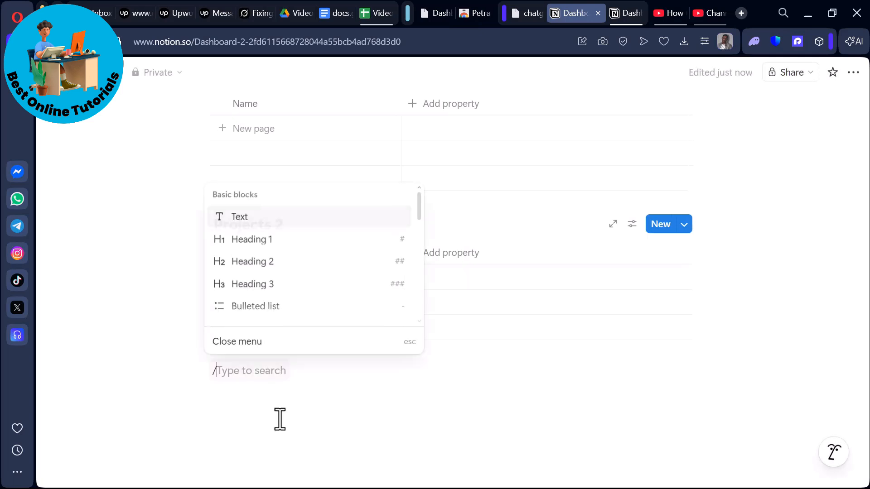
pyautogui.write('ca;')
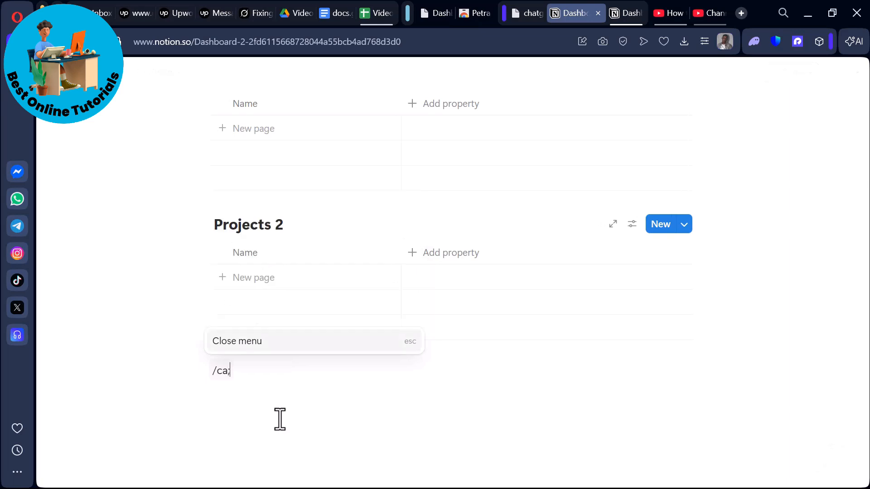
pyautogui.press('BackSpace')
pyautogui.write('le')
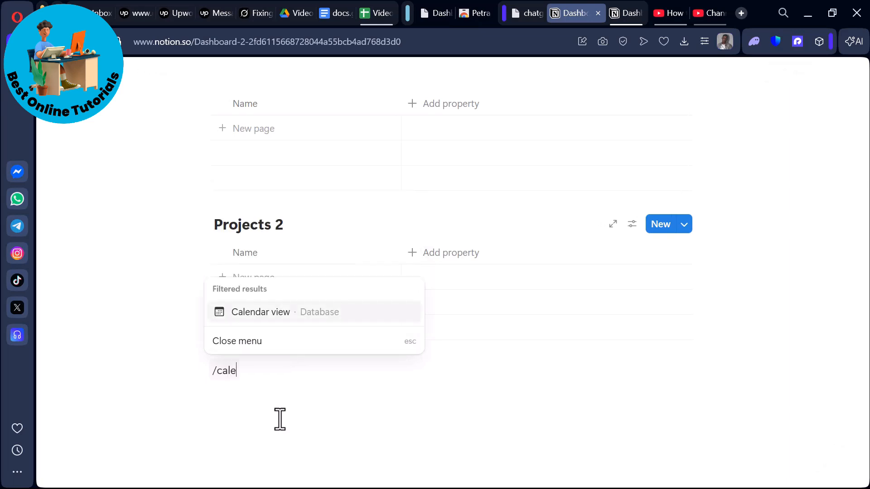
pyautogui.click(301, 317)
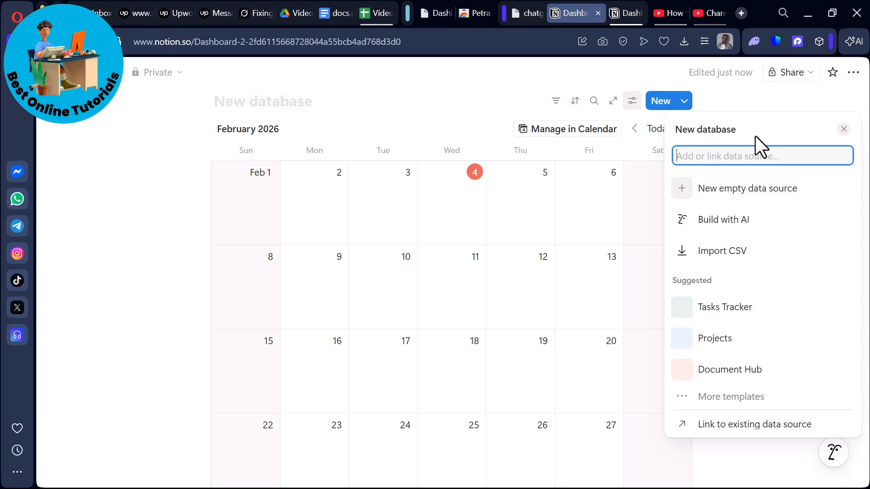
# Link the new calendar database to the existing "to do list 2" data source, using its existing Table view
pyautogui.write('to')
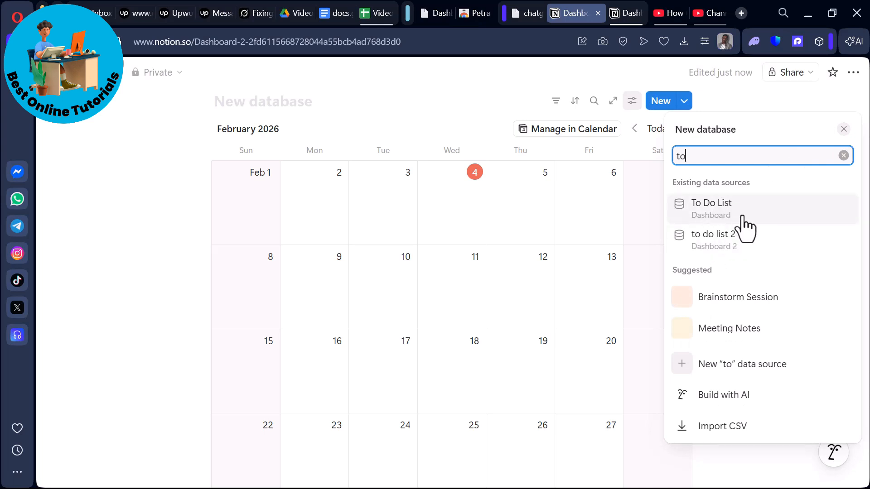
pyautogui.click(689, 240)
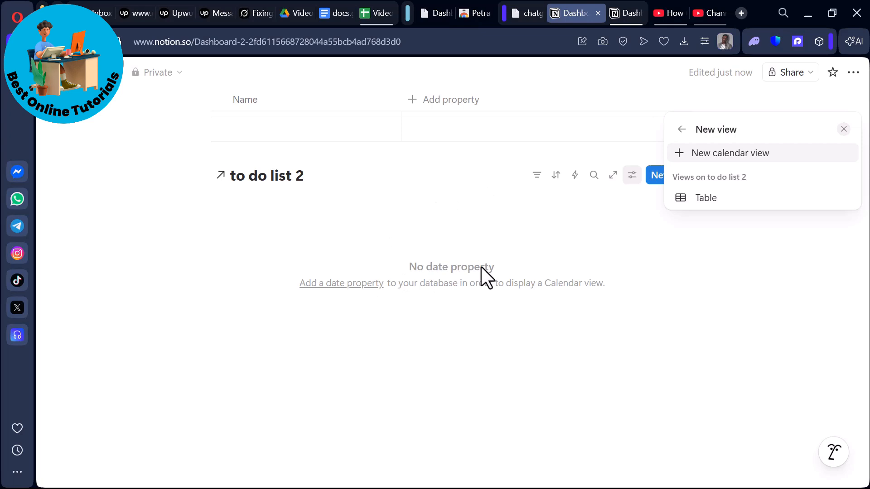
pyautogui.click(706, 198)
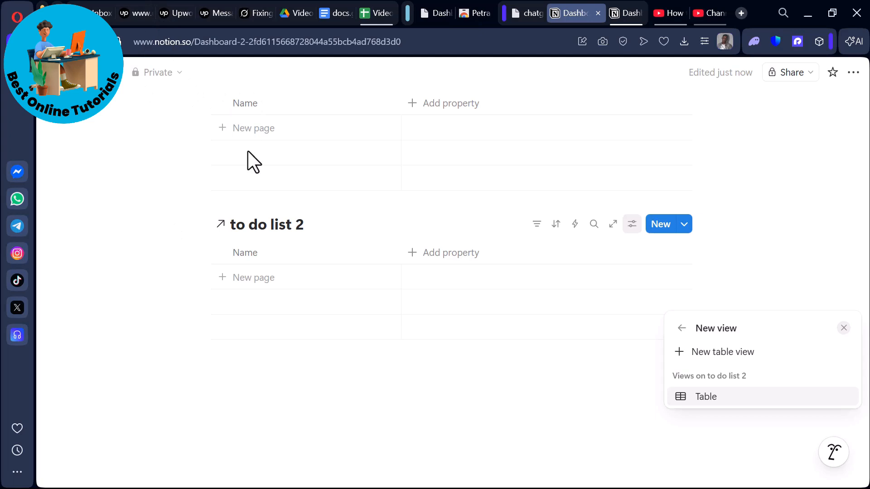
pyautogui.press('Escape')
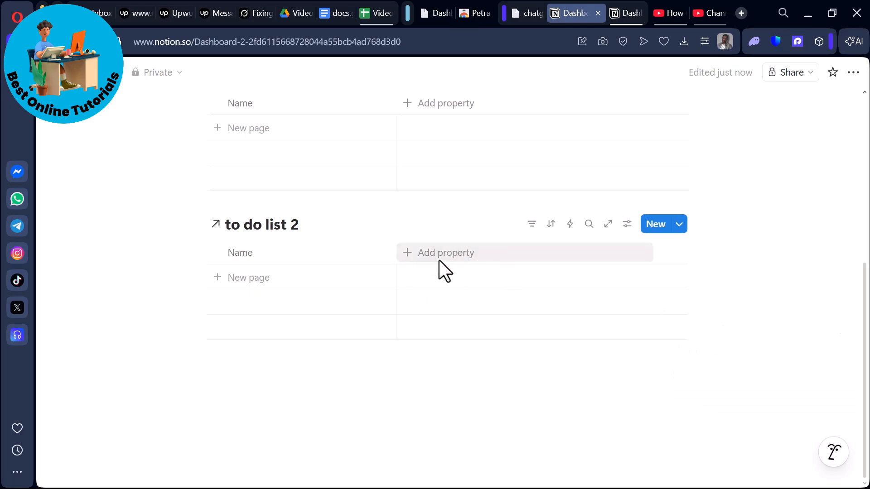
# Add a Date property to the linked "to do list 2" table and check the original table for it
pyautogui.click(439, 259)
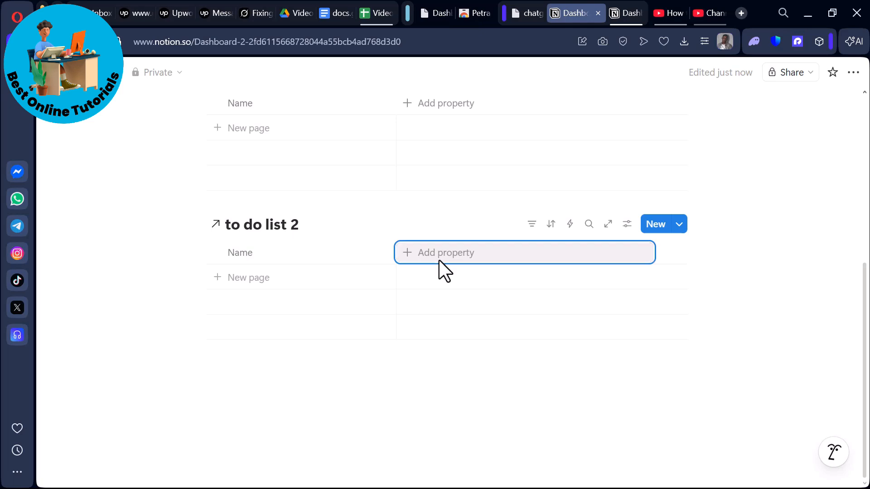
pyautogui.click(562, 428)
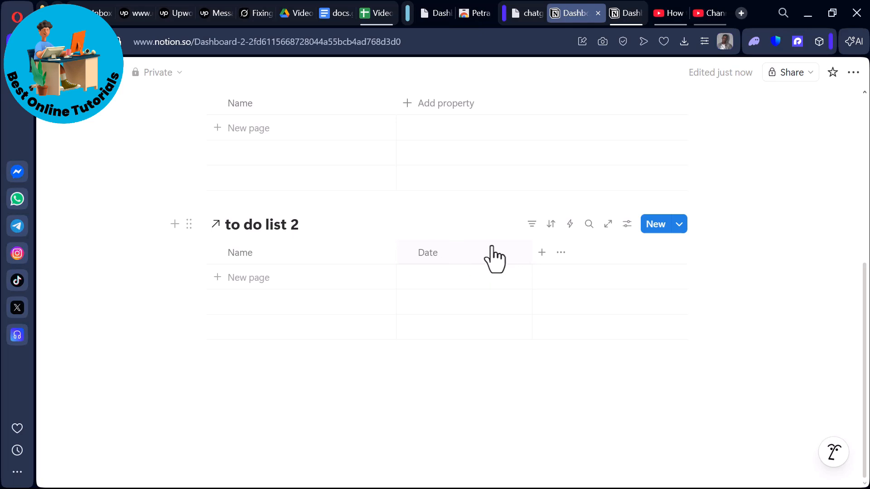
pyautogui.scroll(1, 289, 184)
pyautogui.scroll(6, 289, 184)
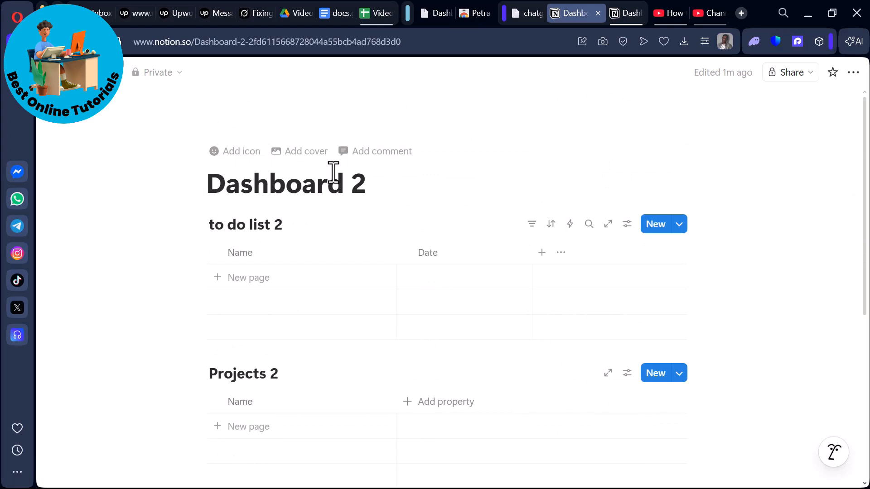
pyautogui.scroll(-6, 334, 172)
pyautogui.scroll(6, 349, 254)
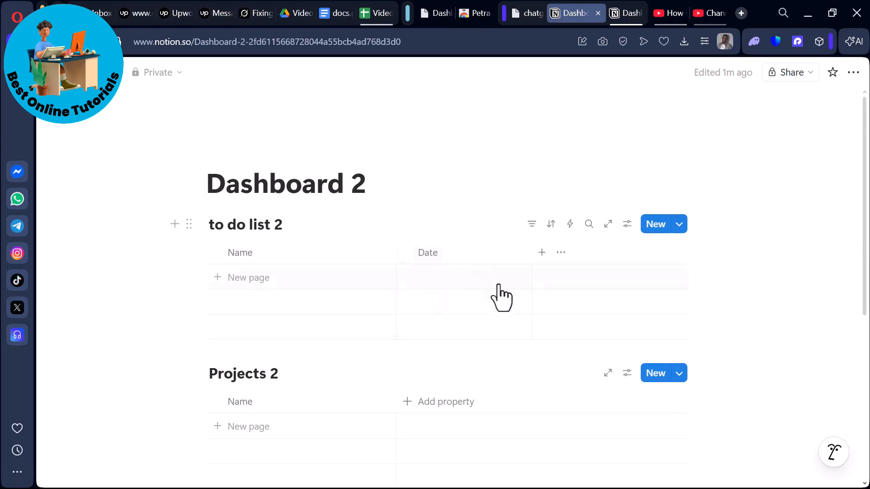
# Add a blank entry to the original "to do list 2" table and open its date for editing, leaving it empty
pyautogui.click(447, 281)
pyautogui.press('Escape')
pyautogui.click(432, 285)
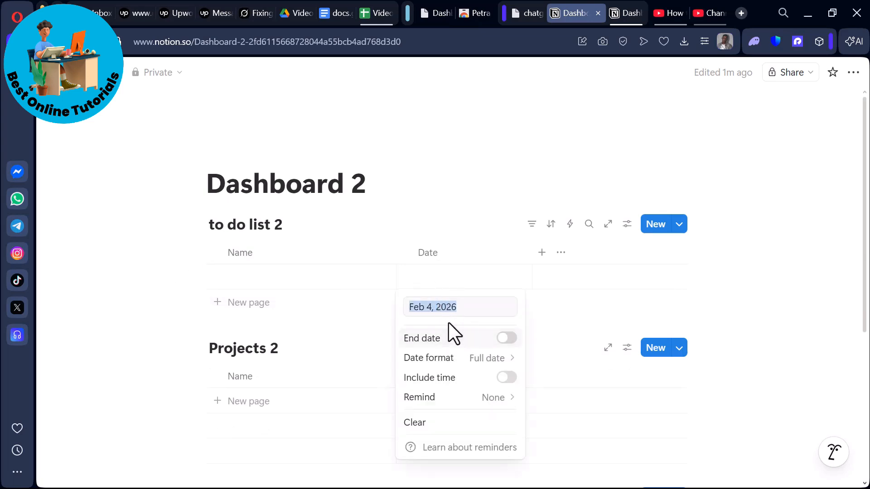
pyautogui.click(659, 310)
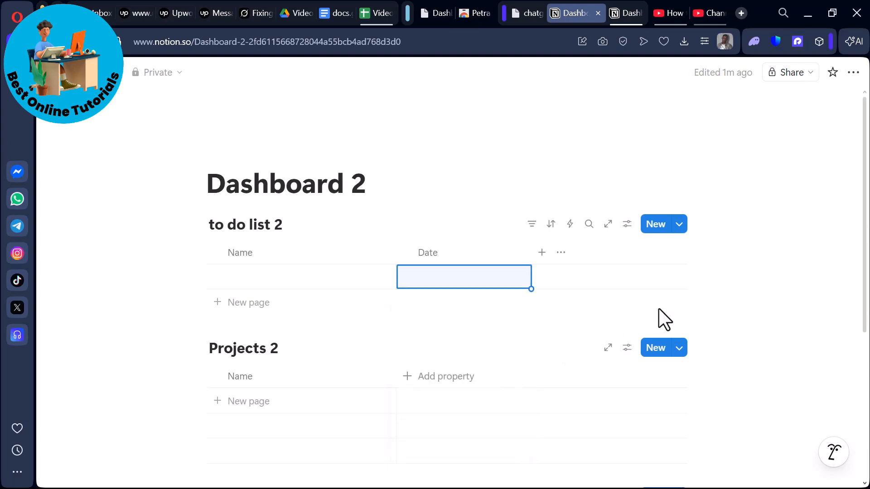
# Name the blank entry in the original "to do list 2" table "hhhhh"
pyautogui.scroll(-3, 525, 305)
pyautogui.scroll(3, 521, 312)
pyautogui.scroll(-2, 457, 296)
pyautogui.scroll(3, 457, 297)
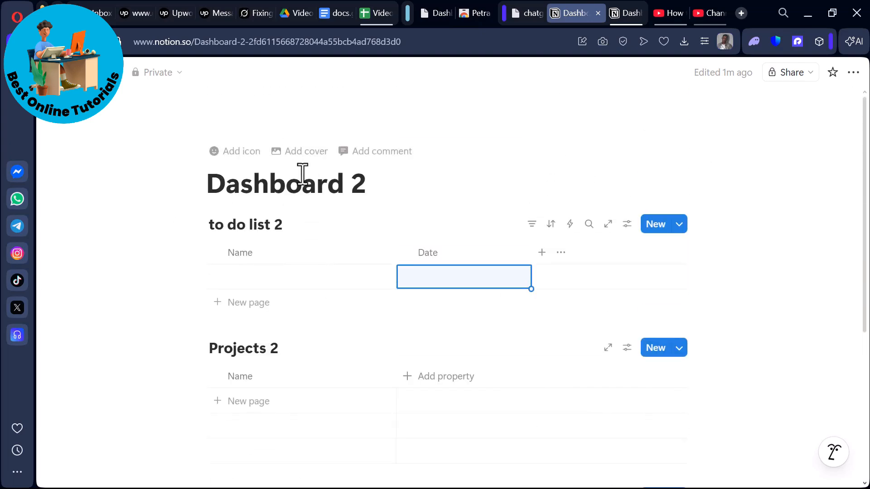
pyautogui.click(312, 282)
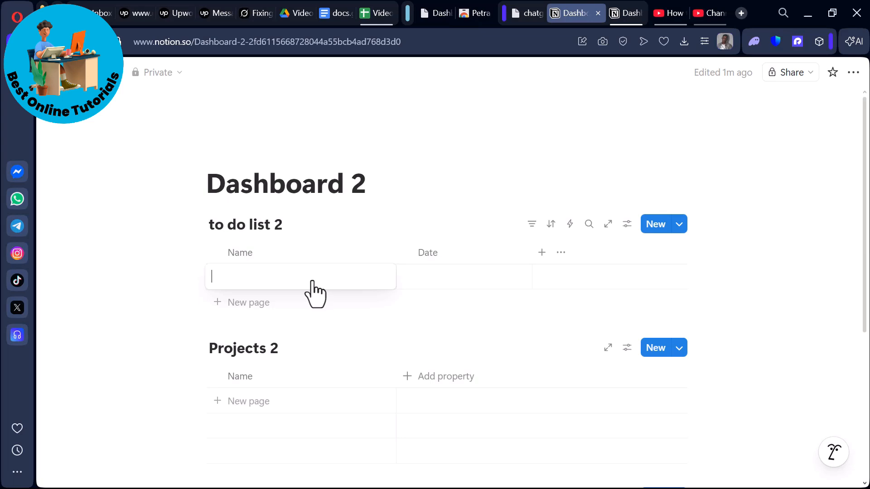
pyautogui.write('hhhhh')
pyautogui.press('Escape')
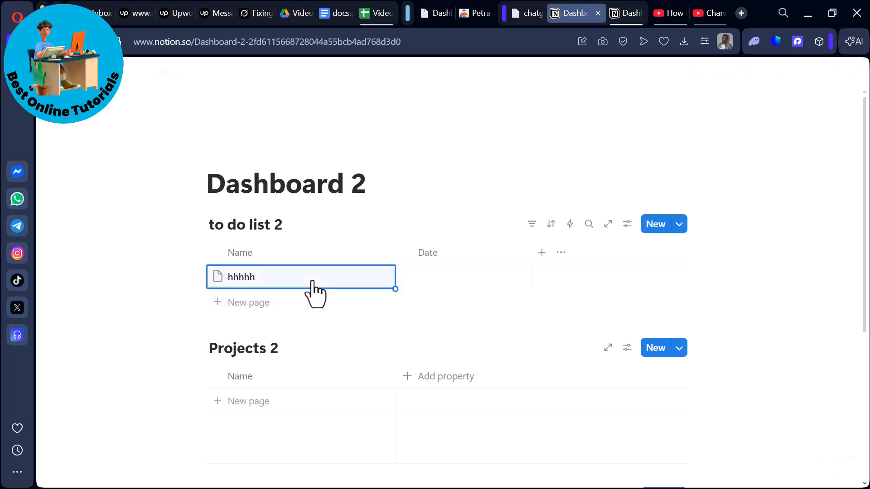
# Set the "hhhhh" entry's date to February 4, 2026 in the original "to do list 2" table and check the linked calendar for it
pyautogui.press('Escape')
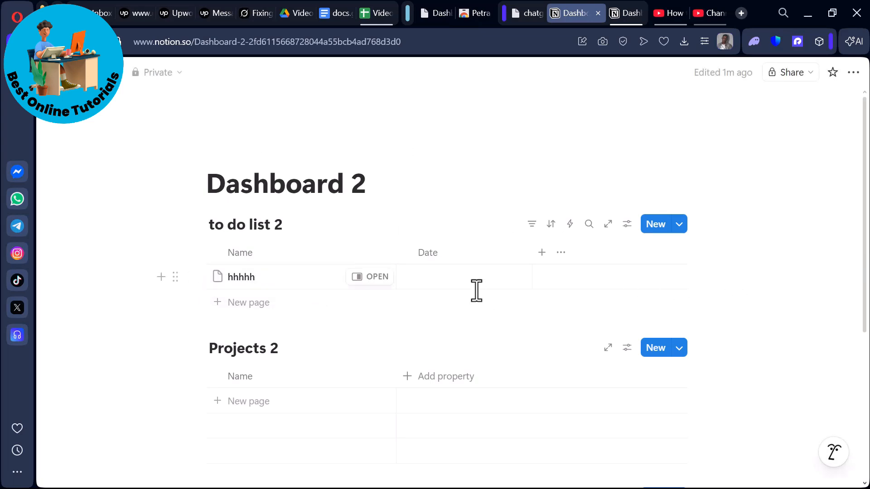
pyautogui.click(513, 280)
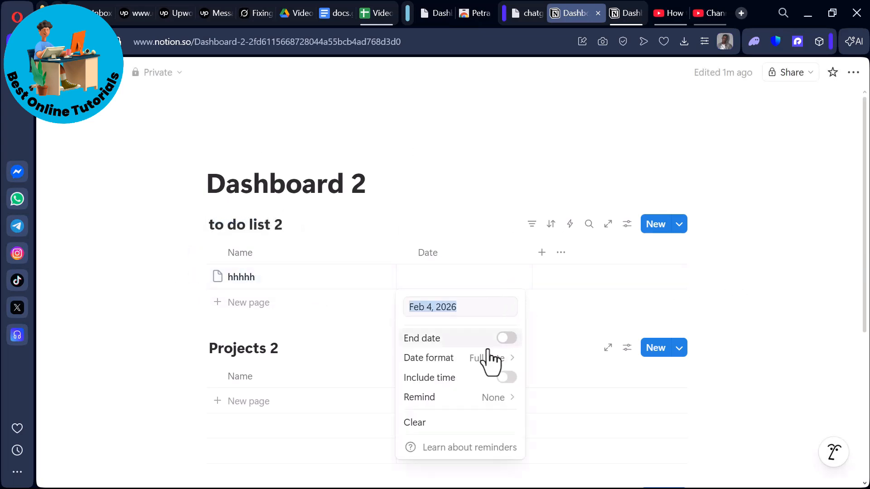
pyautogui.press('Escape')
pyautogui.moveTo(861, 247); pyautogui.dragTo(869, 427)
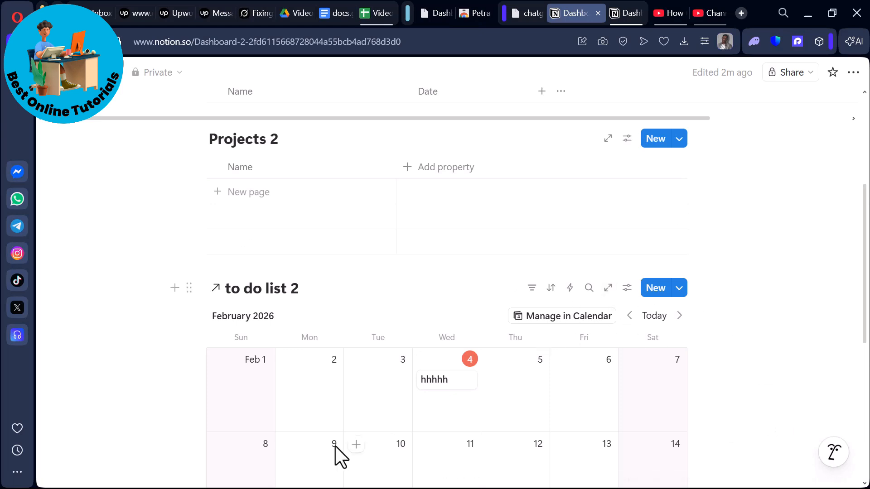
# Review the layout options in the view settings of the linked "to do list 2" calendar, leaving them as they are
pyautogui.click(626, 290)
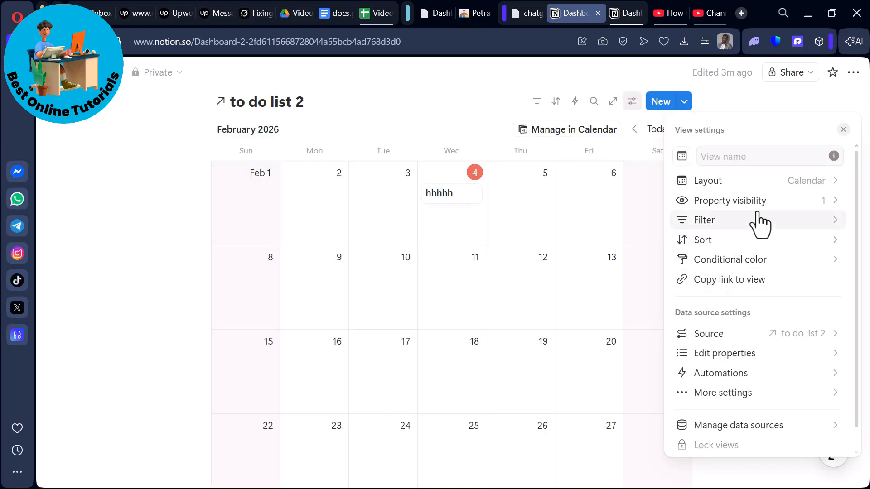
pyautogui.click(769, 182)
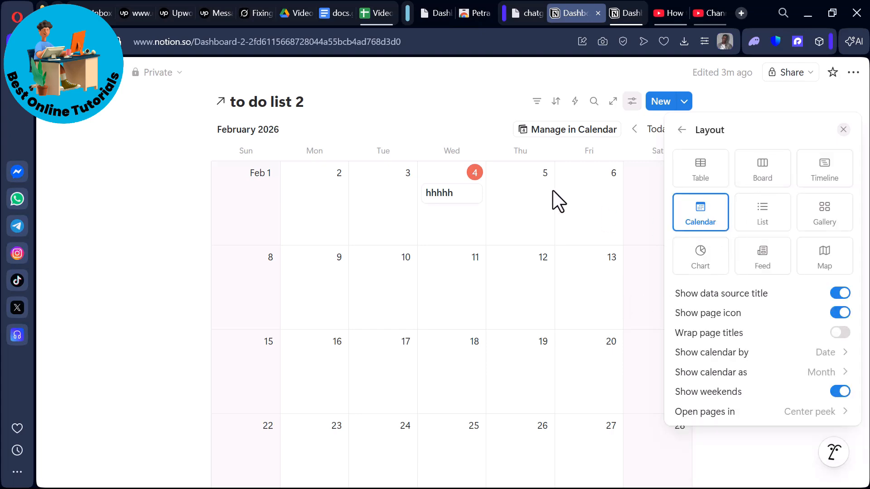
pyautogui.click(404, 132)
pyautogui.scroll(10, 402, 133)
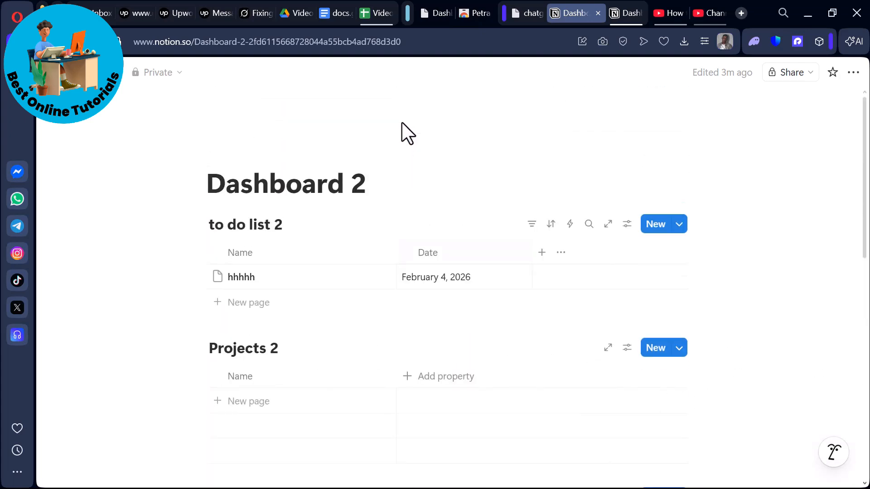
# Add an entry named "pj 111" to the Projects 2 table
pyautogui.click(277, 411)
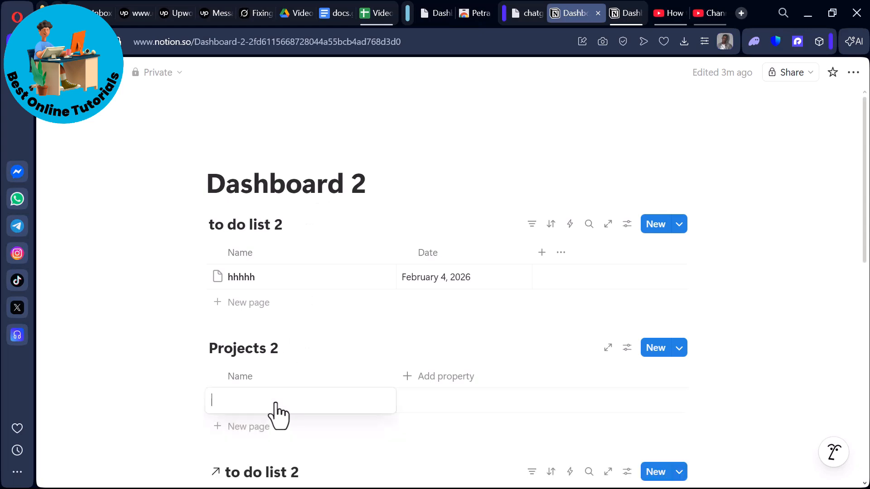
pyautogui.write('pj 111')
pyautogui.press('Return')
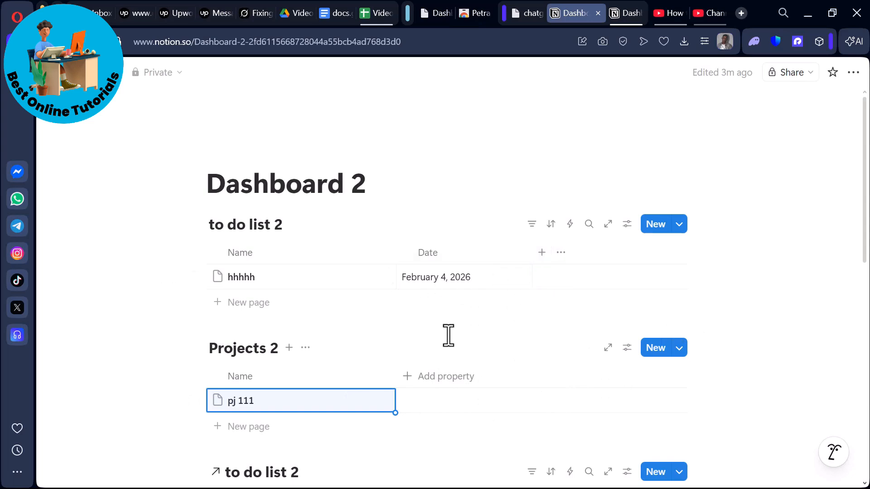
# Add a Checkbox property to the original "to do list 2" table and move its column in front of Name
pyautogui.click(548, 255)
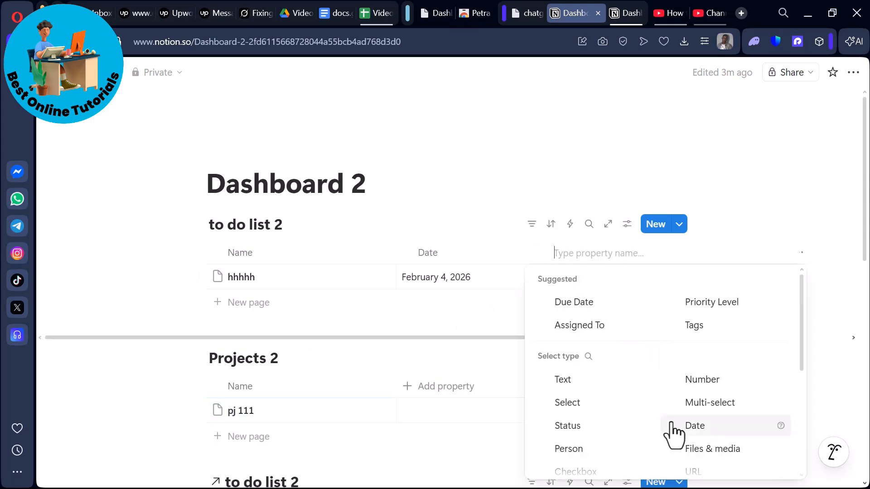
pyautogui.scroll(-2, 684, 439)
pyautogui.click(593, 385)
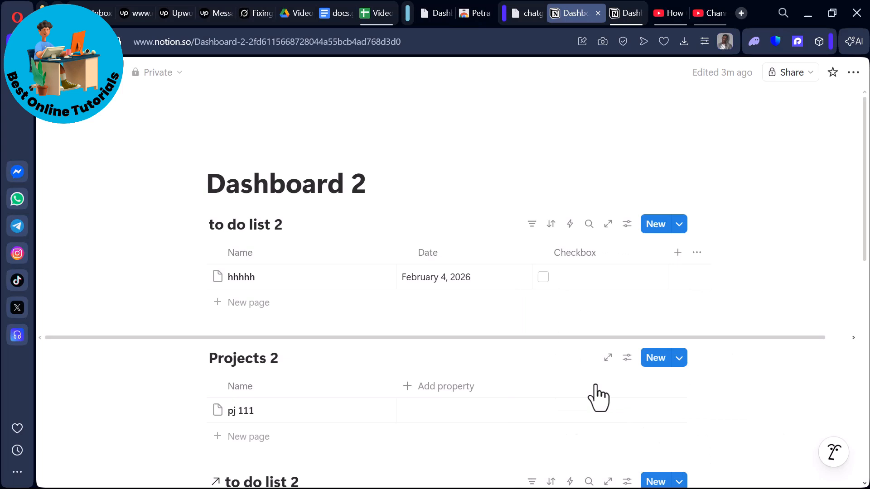
pyautogui.moveTo(583, 255); pyautogui.dragTo(300, 253)
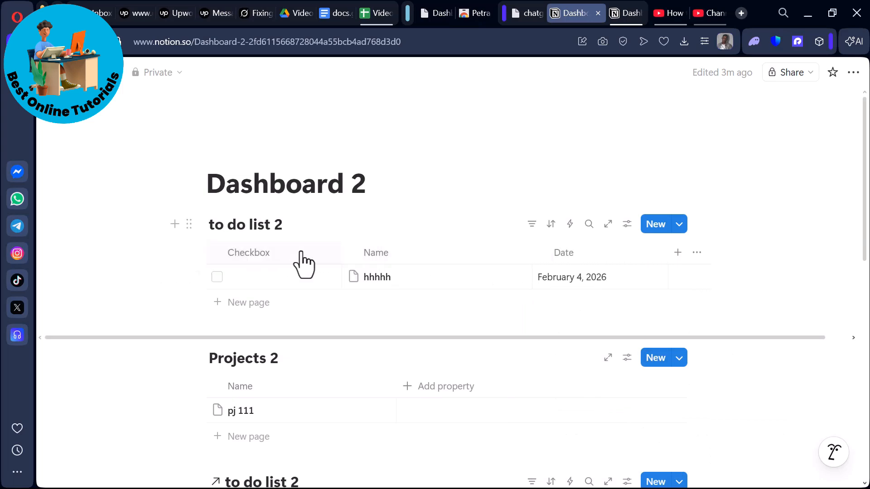
# Narrow the Checkbox column in the original "to do list 2" table until it is just wide enough for the checkbox
pyautogui.click(345, 261)
pyautogui.click(334, 249)
pyautogui.moveTo(344, 255); pyautogui.dragTo(217, 251)
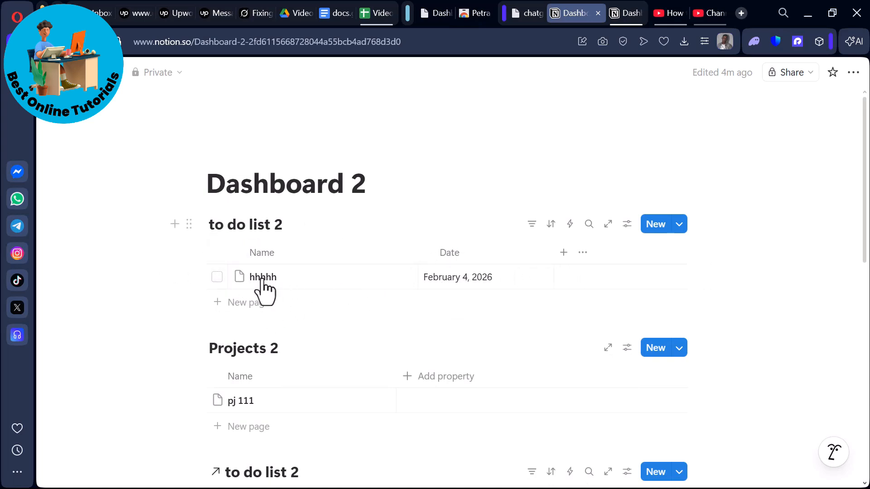
pyautogui.moveTo(229, 252); pyautogui.dragTo(261, 271)
pyautogui.moveTo(240, 257)
pyautogui.mouseDown()
pyautogui.moveTo(217, 248)
pyautogui.moveTo(249, 253)
pyautogui.mouseUp()
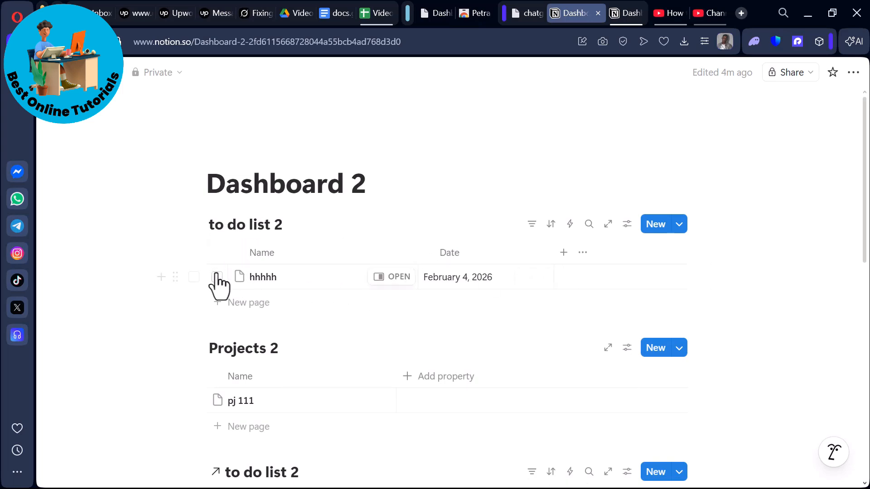